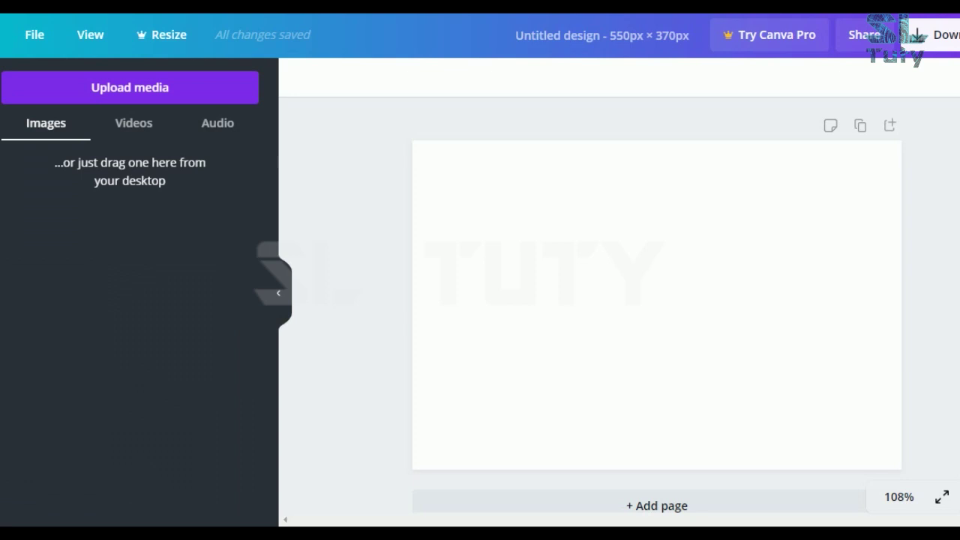
# Step: Upload Capture1.PNG and Capture2.PNG from the Fiverr pictures folder to the design's media library
pyautogui.click(114, 90)
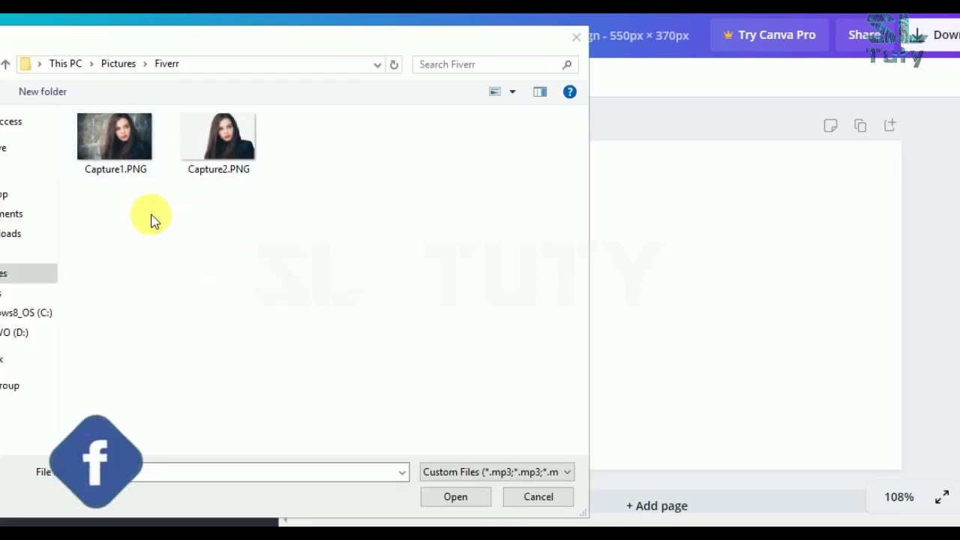
pyautogui.moveTo(129, 215); pyautogui.dragTo(234, 191)
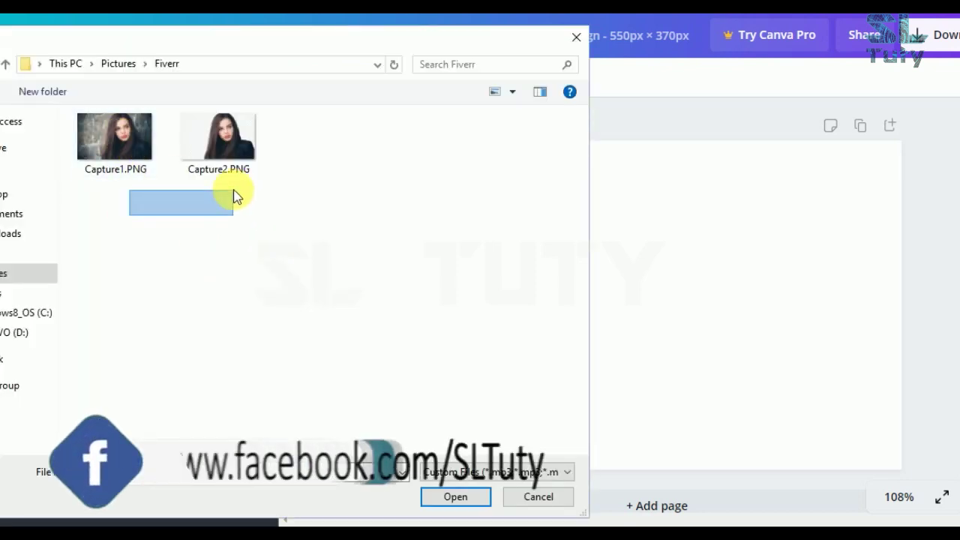
pyautogui.click(125, 145)
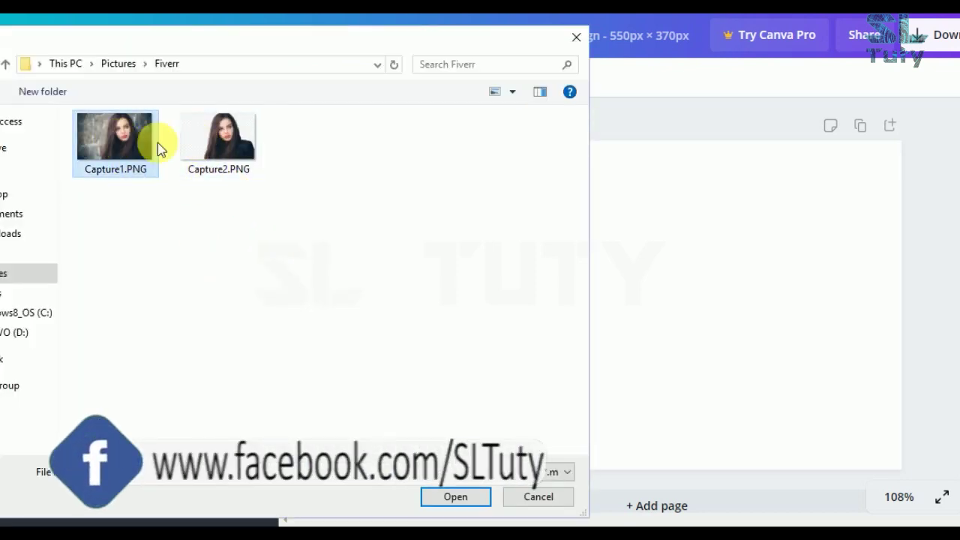
pyautogui.click(251, 143)
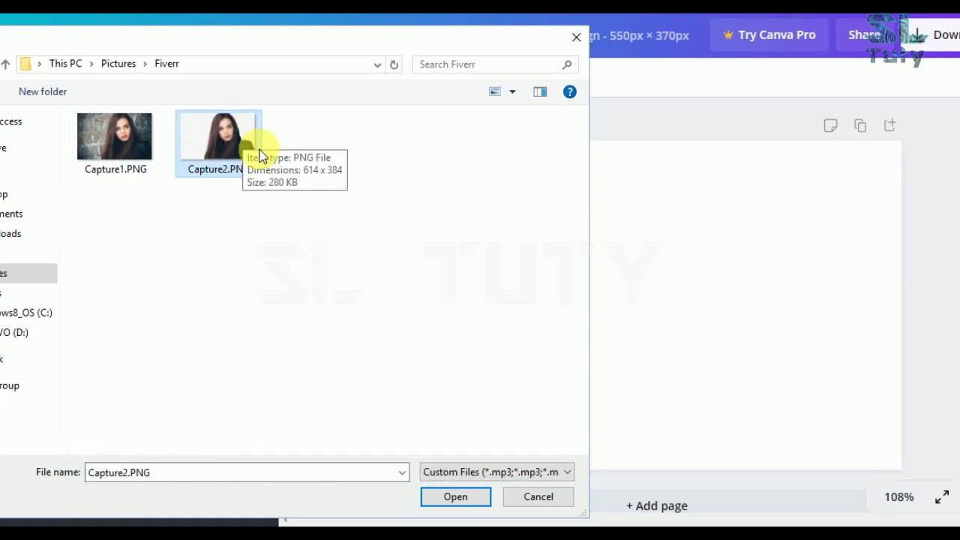
pyautogui.moveTo(128, 220); pyautogui.dragTo(267, 142)
pyautogui.click(463, 503)
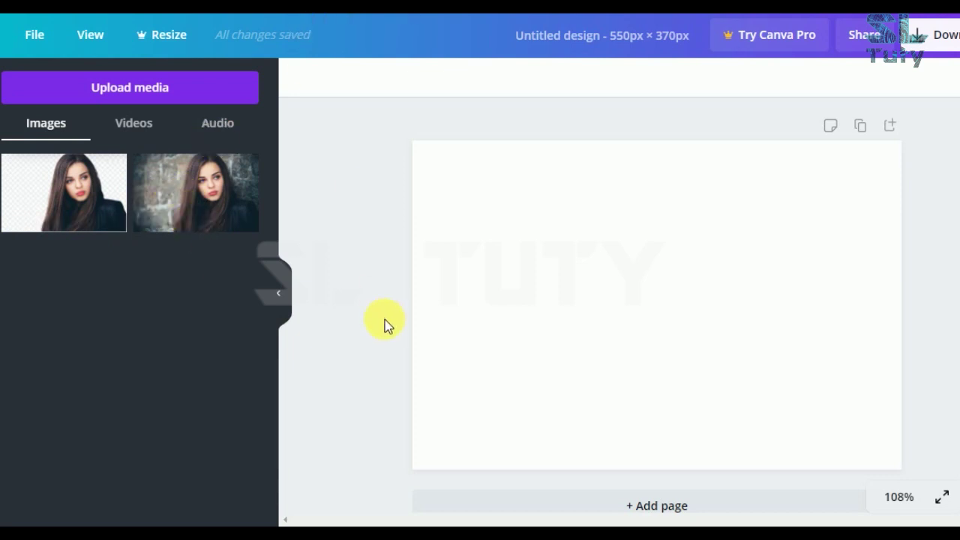
# Step: Place the cut-out portrait on the page's right half and the original on its left, scaling the original slightly and aligning their lower edges
pyautogui.moveTo(98, 227); pyautogui.dragTo(784, 347)
pyautogui.moveTo(205, 209); pyautogui.dragTo(481, 313)
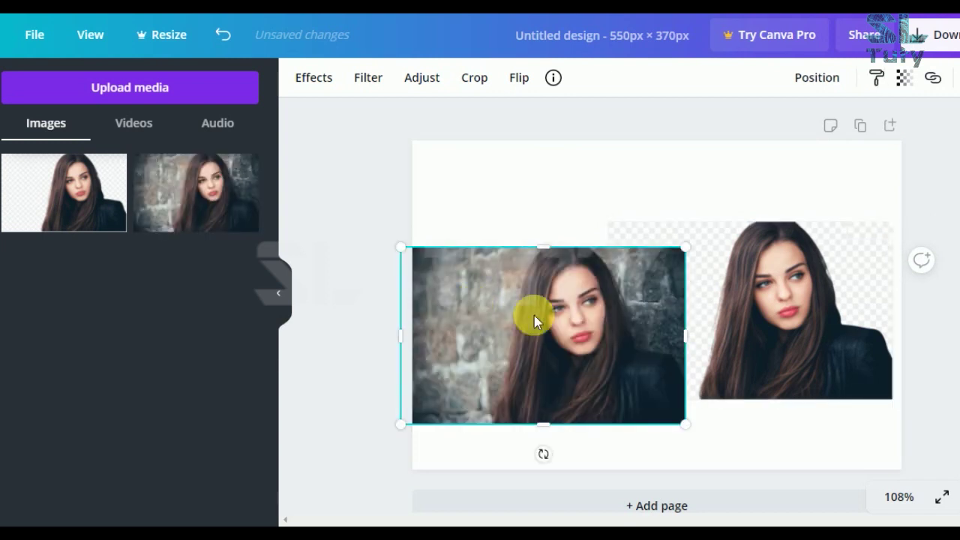
pyautogui.moveTo(692, 434); pyautogui.dragTo(619, 377)
pyautogui.moveTo(578, 326); pyautogui.dragTo(590, 320)
pyautogui.moveTo(630, 357); pyautogui.dragTo(682, 413)
pyautogui.moveTo(612, 322); pyautogui.dragTo(609, 337)
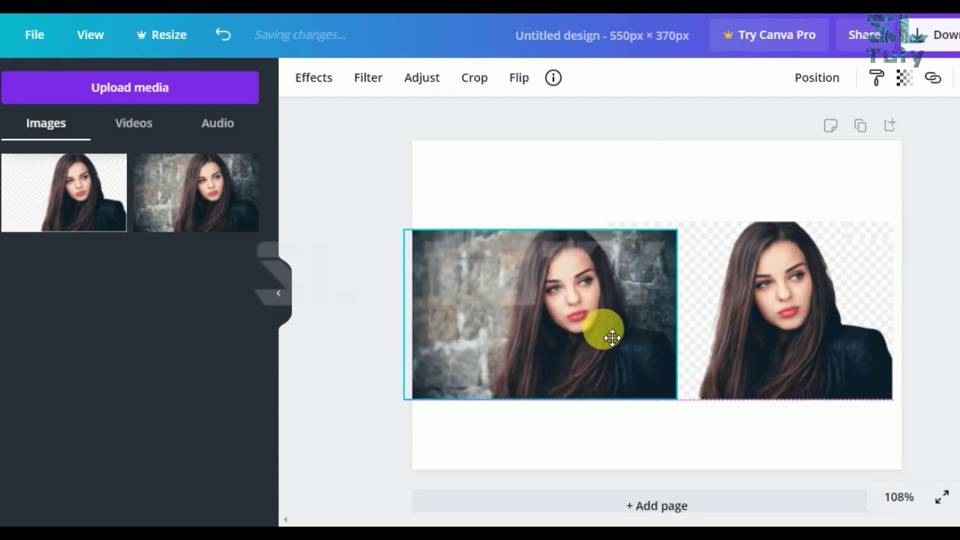
# Step: Scale down the cut-out portrait on the right half to match the height of the original photo
pyautogui.click(713, 272)
pyautogui.moveTo(609, 223); pyautogui.dragTo(636, 241)
pyautogui.click(707, 201)
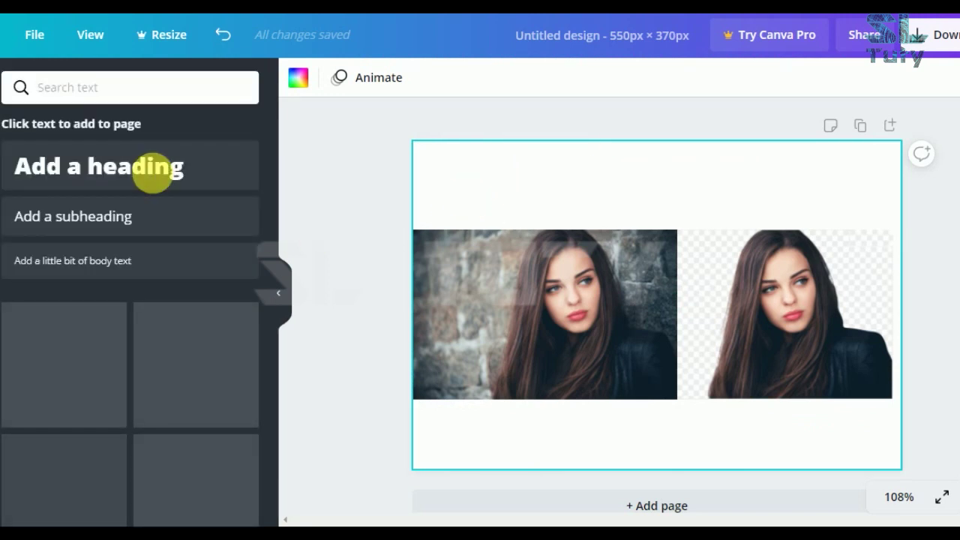
# Step: Add a heading reading "Before" above the original photo on the page's left half
pyautogui.scroll(-3, 263, 401)
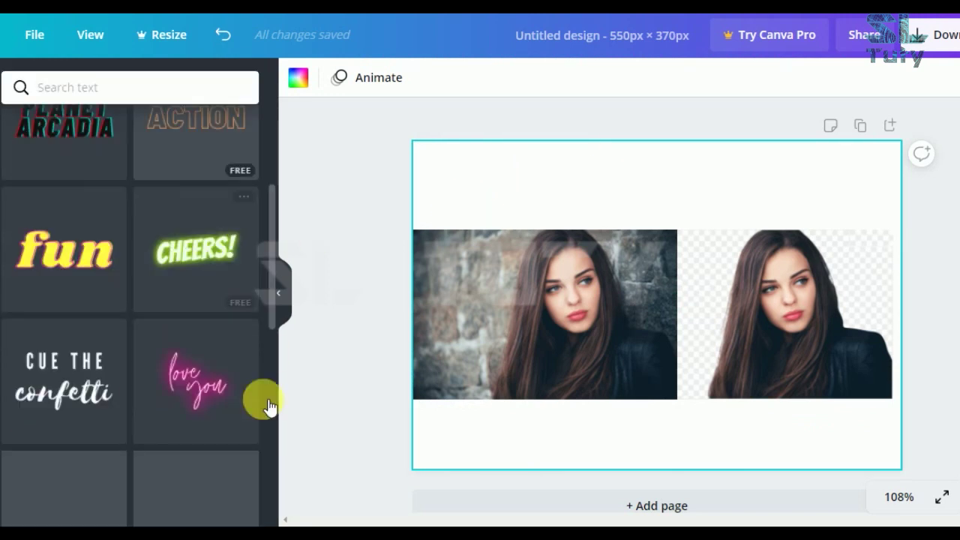
pyautogui.scroll(-2, 267, 375)
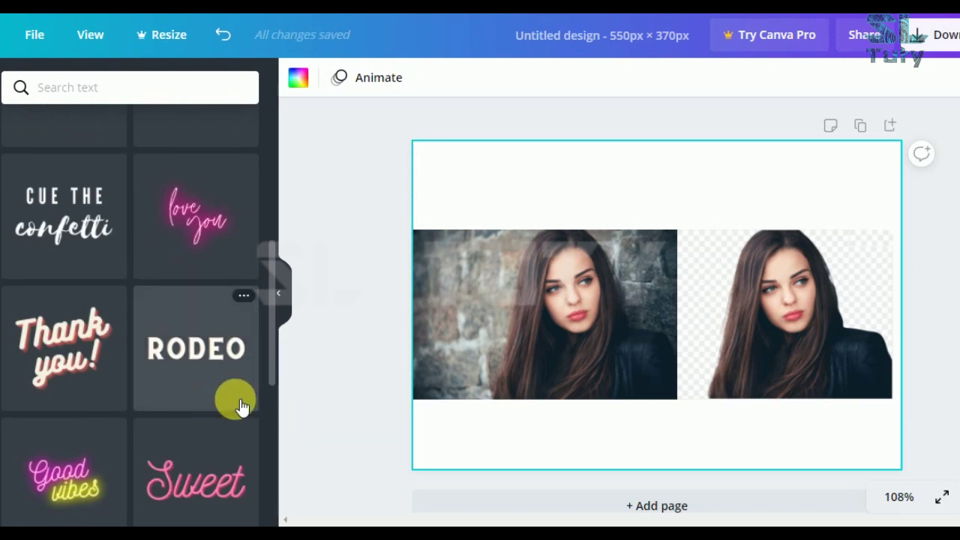
pyautogui.scroll(-1, 240, 405)
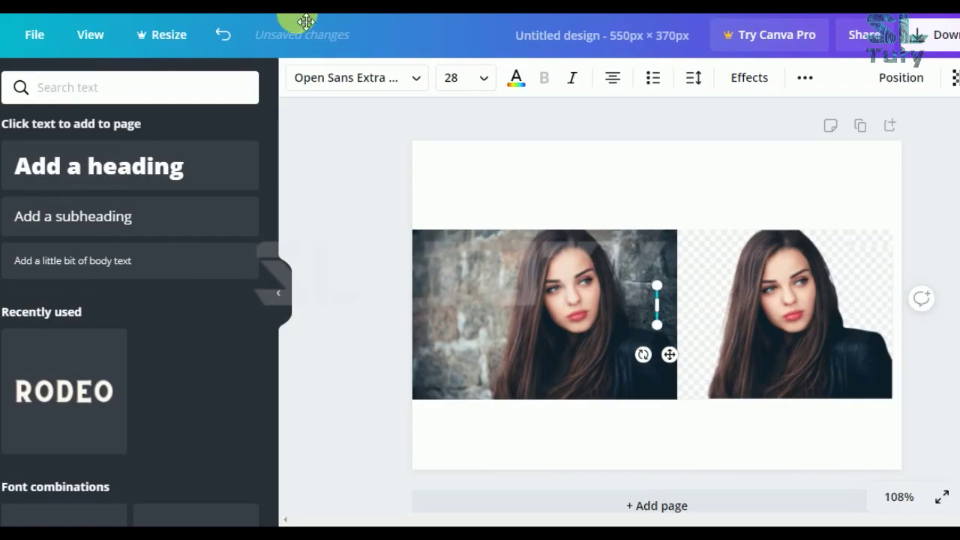
pyautogui.click(97, 184)
pyautogui.moveTo(621, 290); pyautogui.dragTo(500, 162)
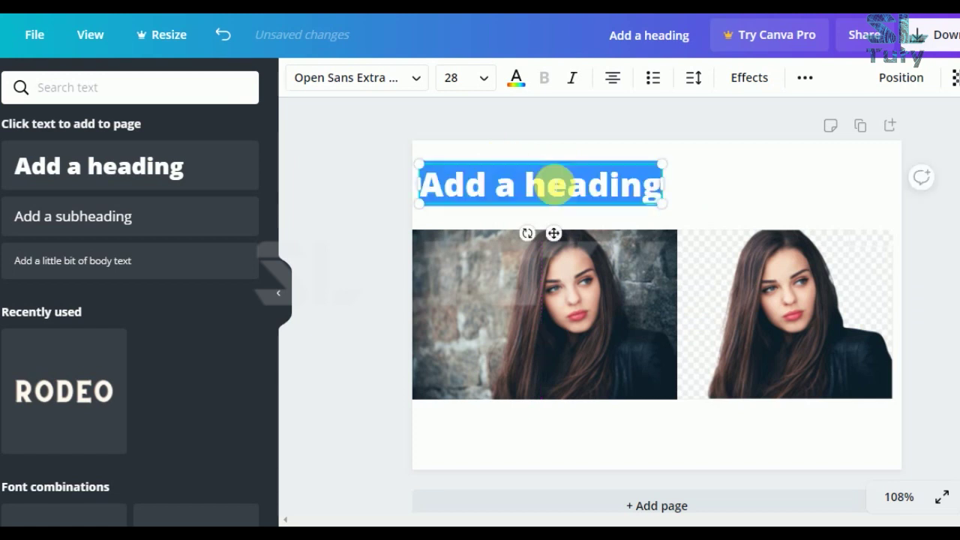
pyautogui.press('BackSpace')
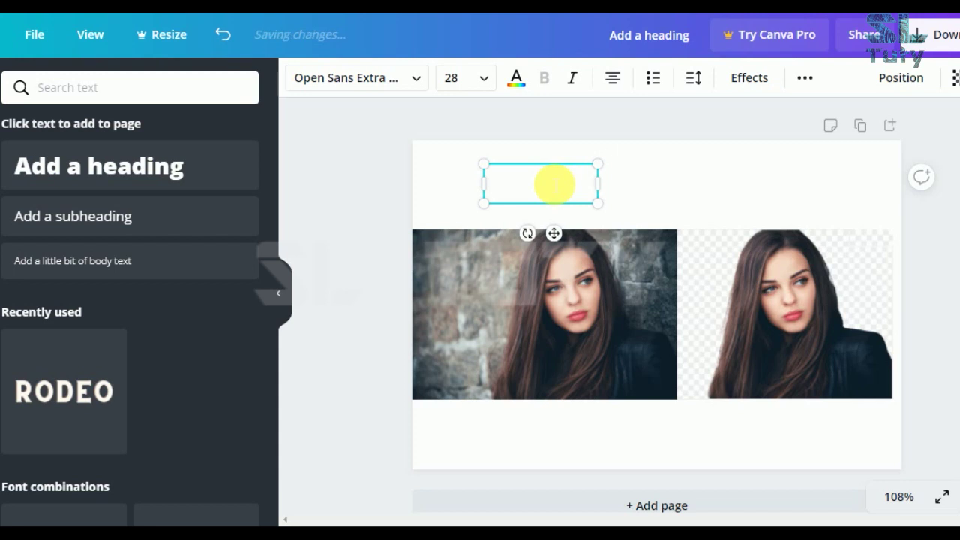
pyautogui.write('Before')
# Step: Colour the "Before" heading dark navy using the shade taken from the cut-out photo
pyautogui.moveTo(592, 193); pyautogui.dragTo(485, 195)
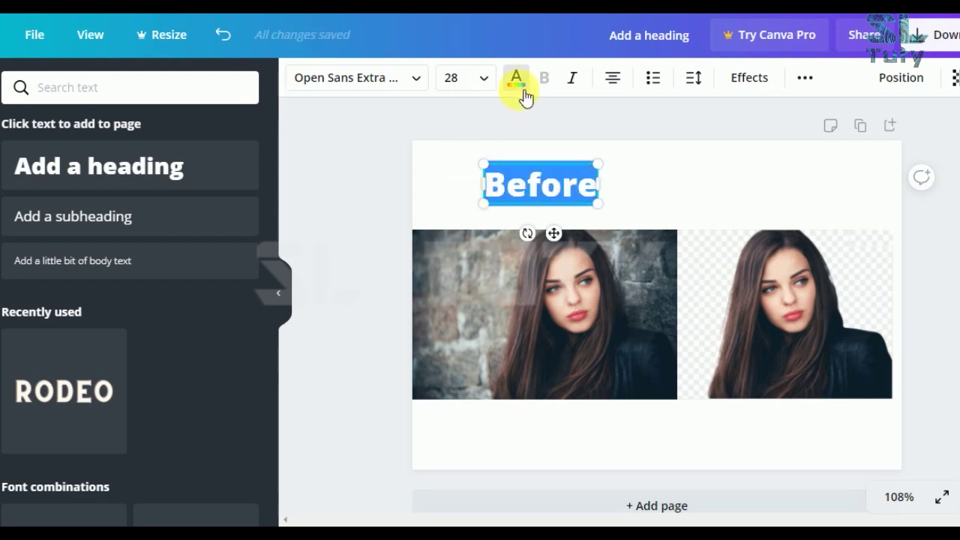
pyautogui.click(530, 89)
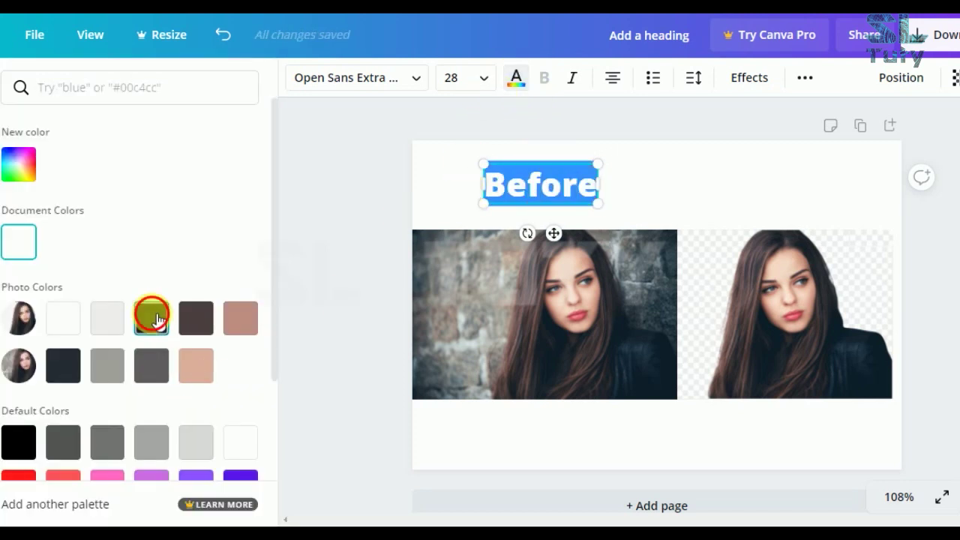
pyautogui.click(151, 318)
pyautogui.click(627, 203)
pyautogui.click(628, 206)
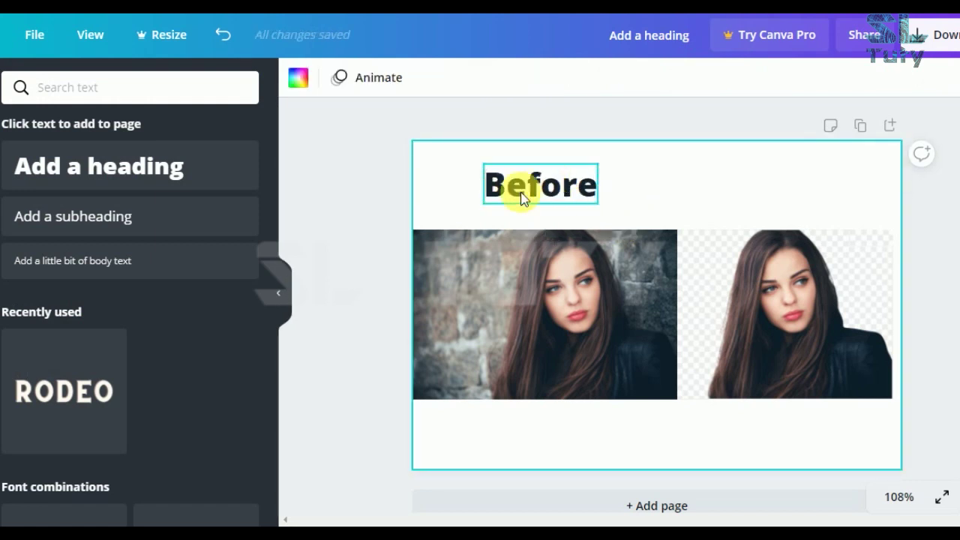
# Step: Add an "AFTER" heading above the cut-out portrait and give it the same dark navy photo colour
pyautogui.click(158, 165)
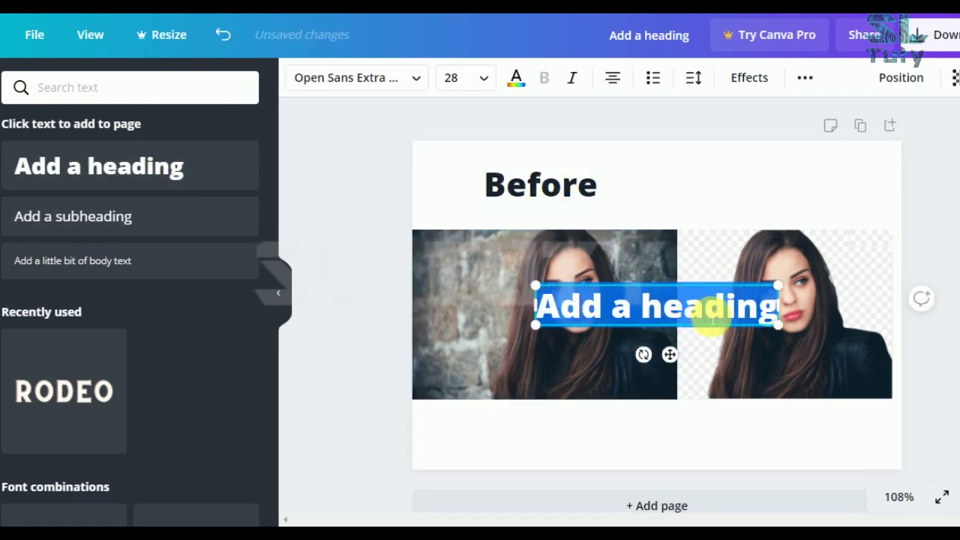
pyautogui.write('A')
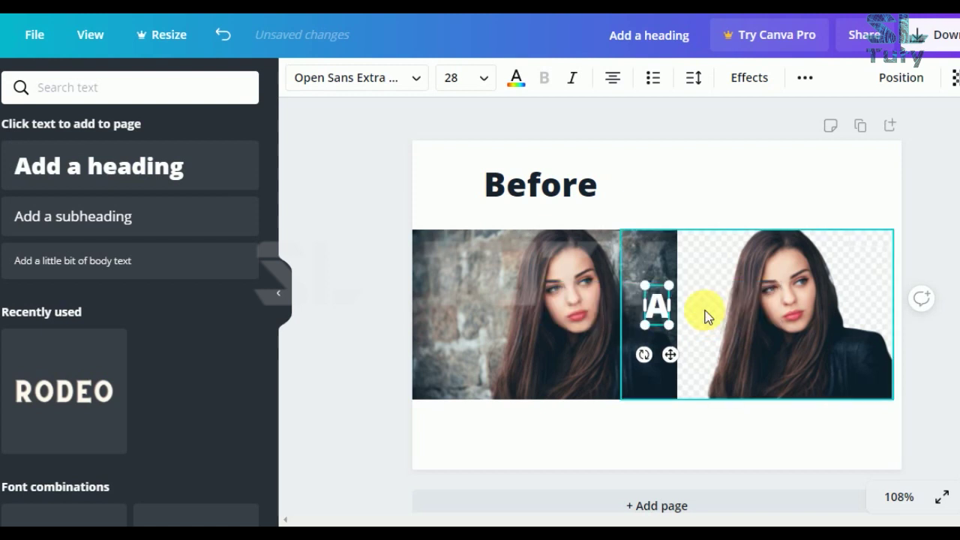
pyautogui.write('FT')
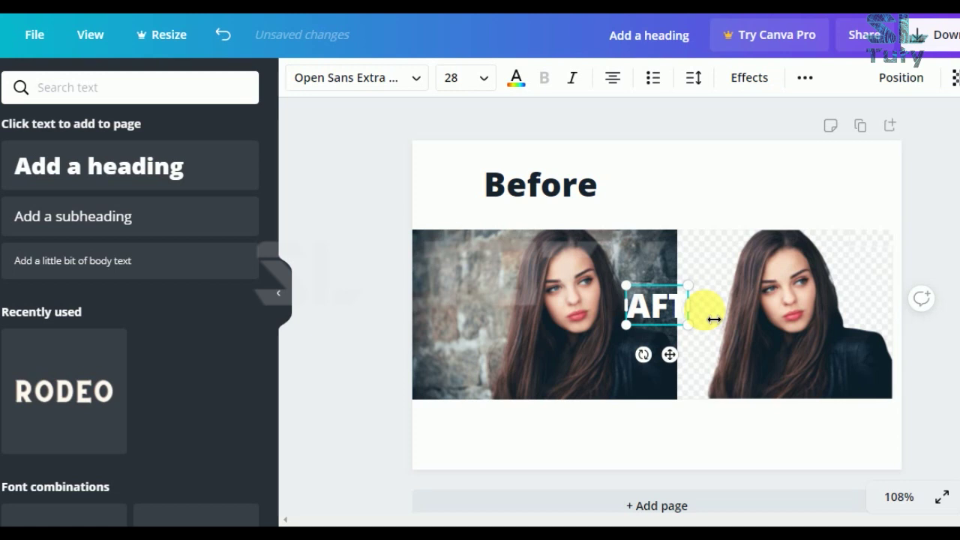
pyautogui.write('ER')
pyautogui.moveTo(669, 293); pyautogui.dragTo(796, 176)
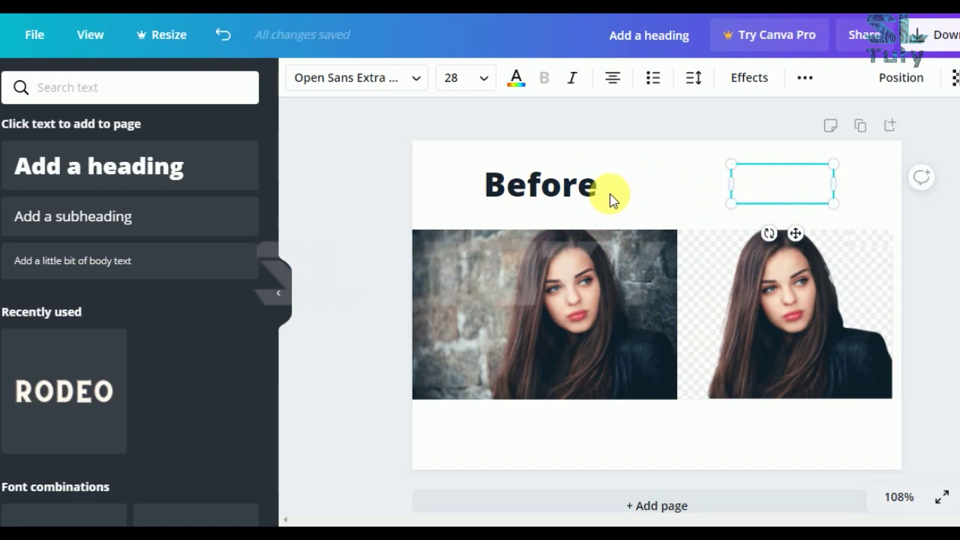
pyautogui.click(516, 79)
pyautogui.click(152, 317)
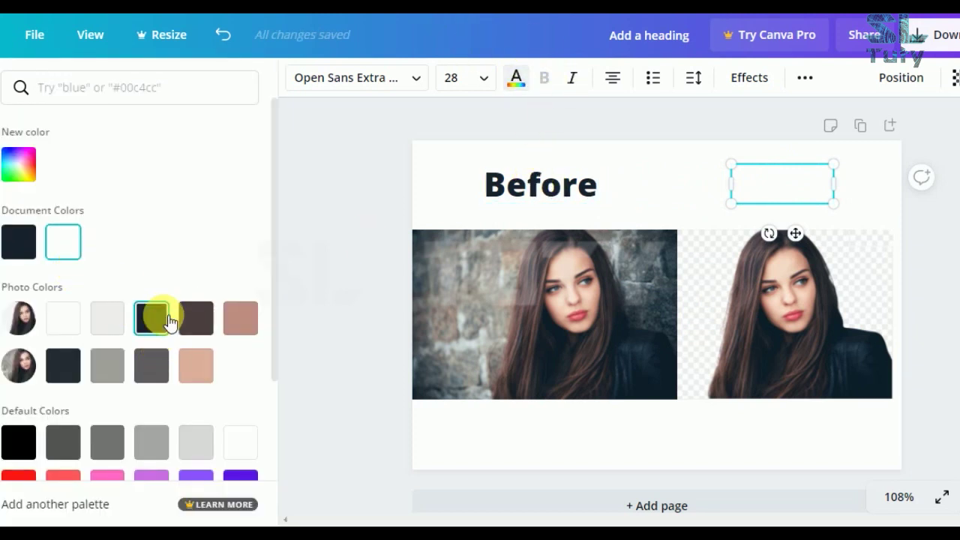
# Step: Rewrite the heading above the original photo in capitals as "BEFORE"
pyautogui.click(589, 187)
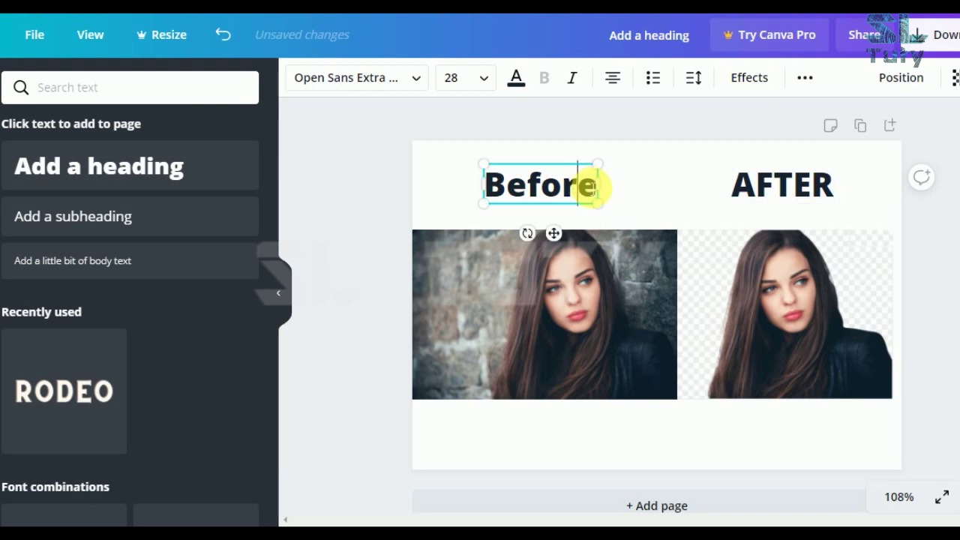
pyautogui.moveTo(594, 192); pyautogui.dragTo(523, 196)
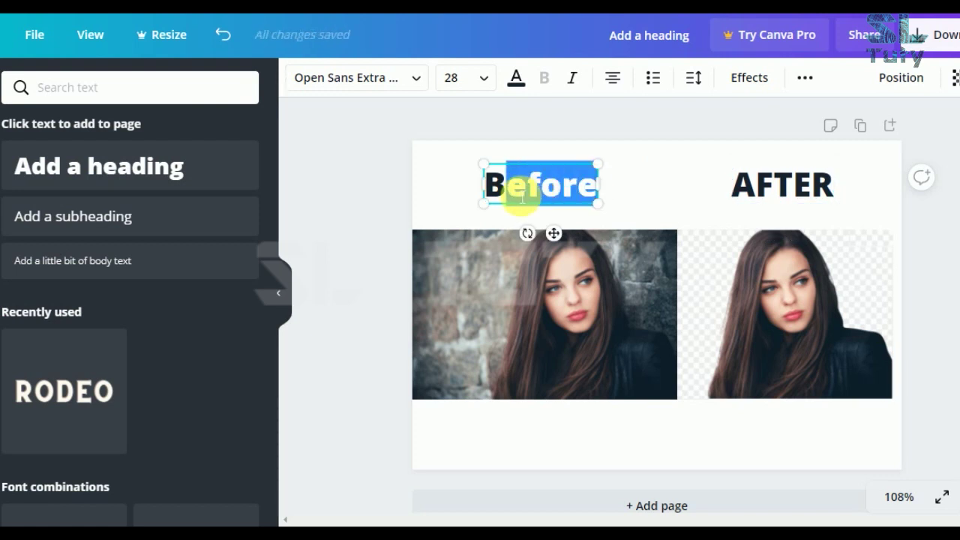
pyautogui.write('EFORE')
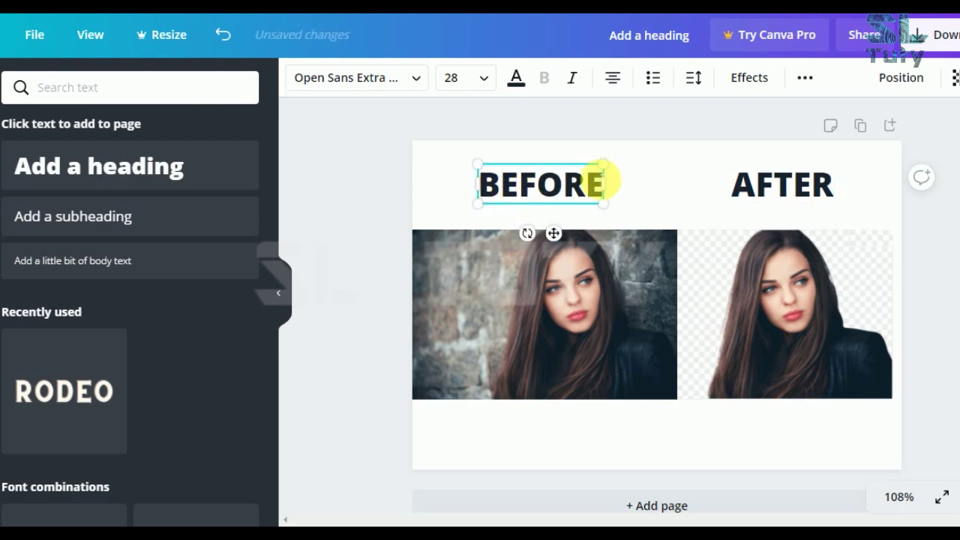
pyautogui.click(671, 188)
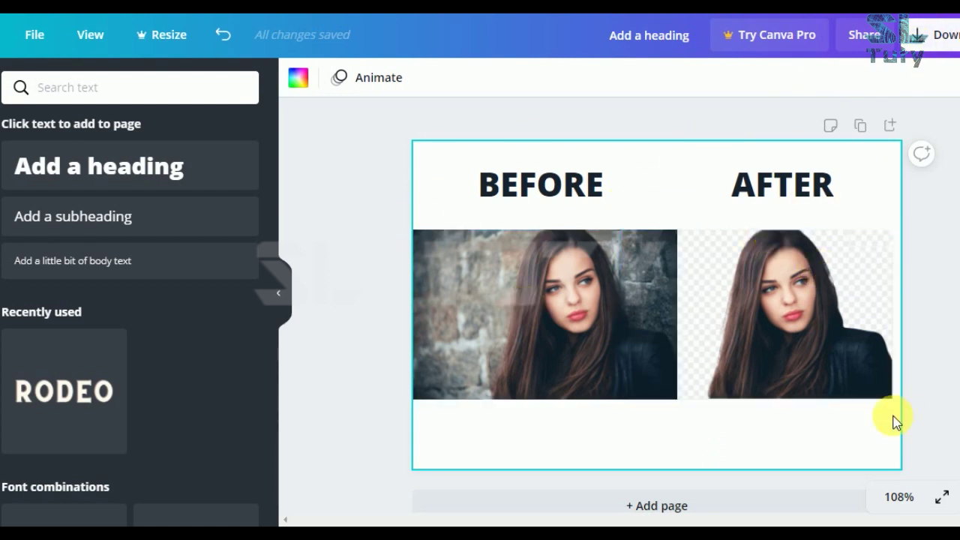
# Step: Try pink and light purple page backgrounds, and settle on solid violet
pyautogui.scroll(-1, 563, 381)
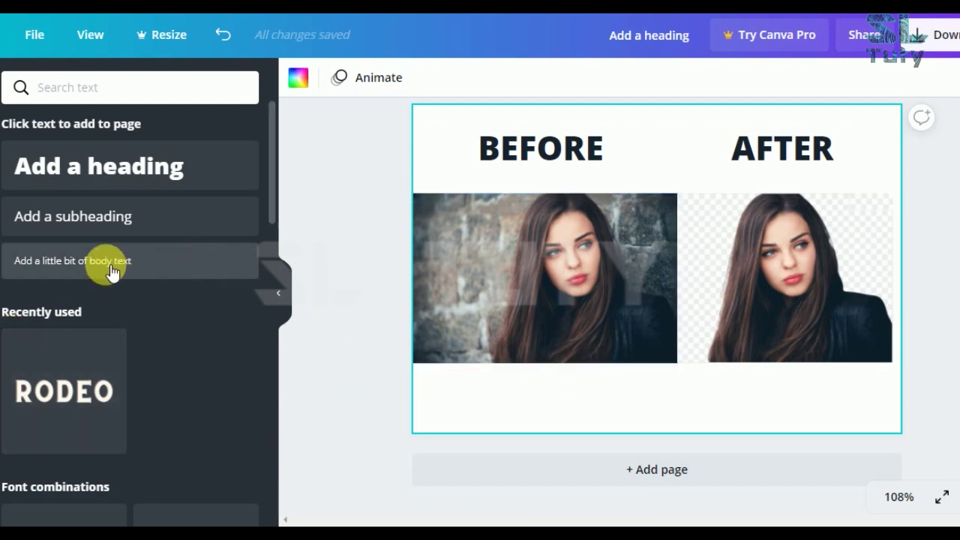
pyautogui.click(2, 401)
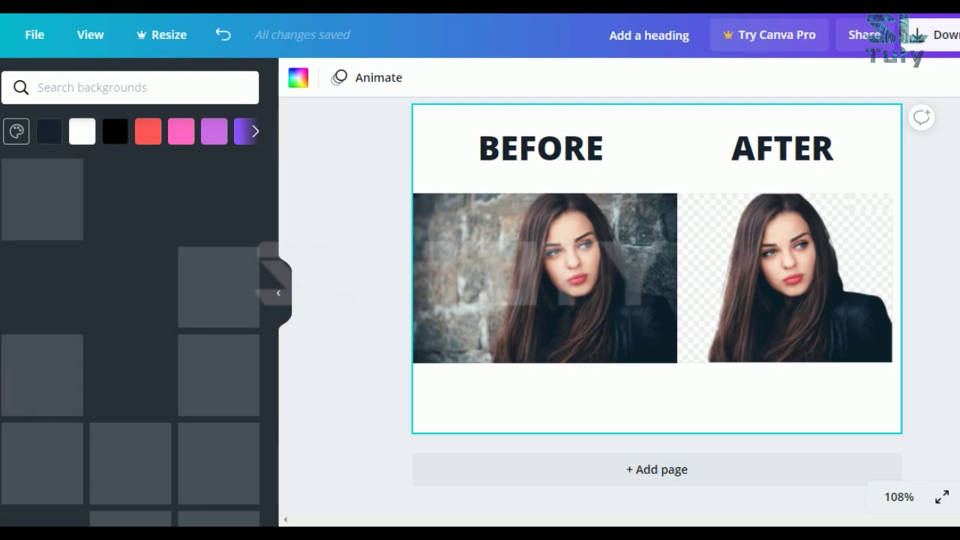
pyautogui.click(181, 131)
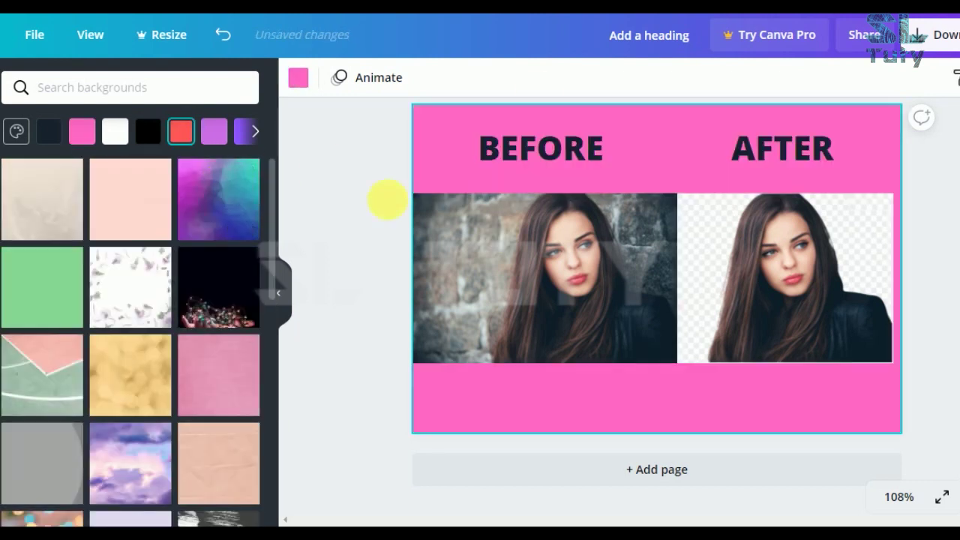
pyautogui.click(216, 133)
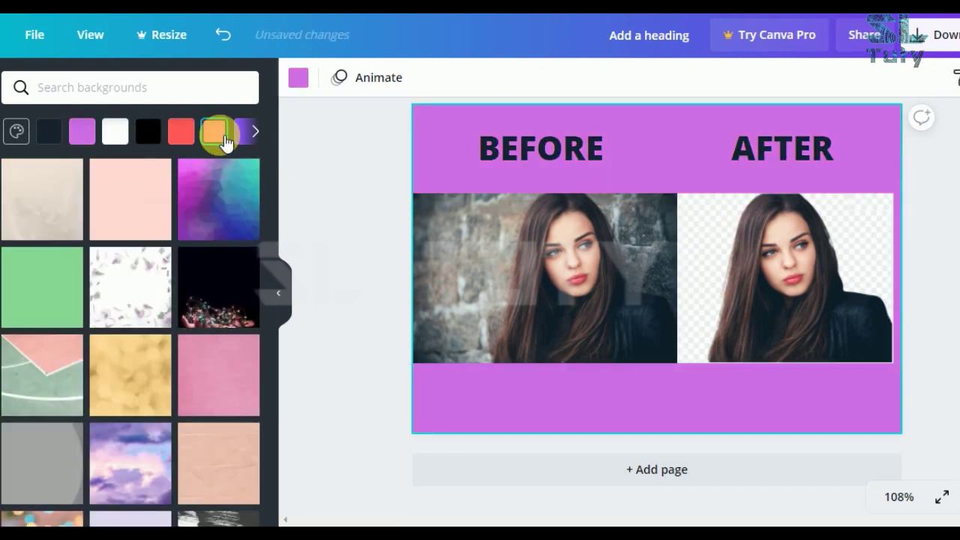
pyautogui.click(246, 134)
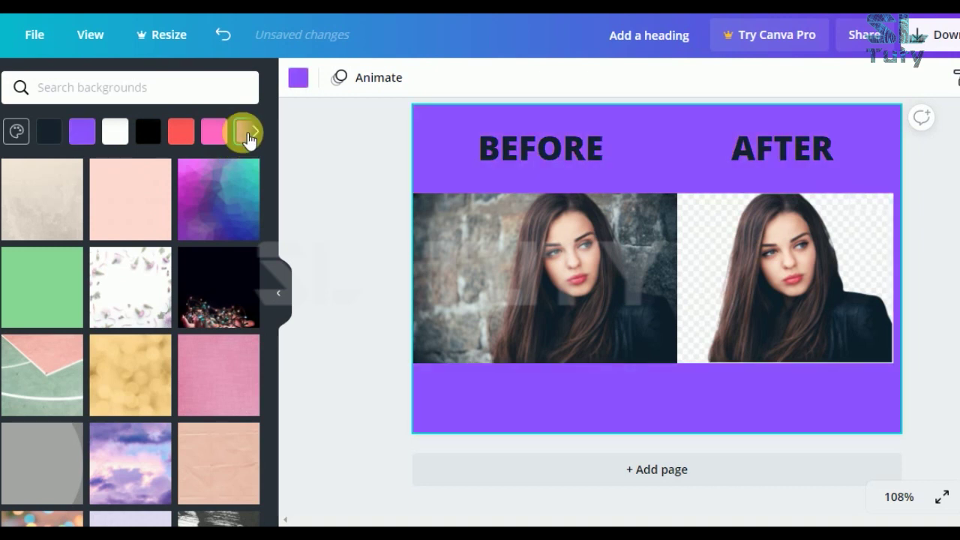
# Step: Change the text colour of both the "BEFORE" and "AFTER" headings to white
pyautogui.click(572, 154)
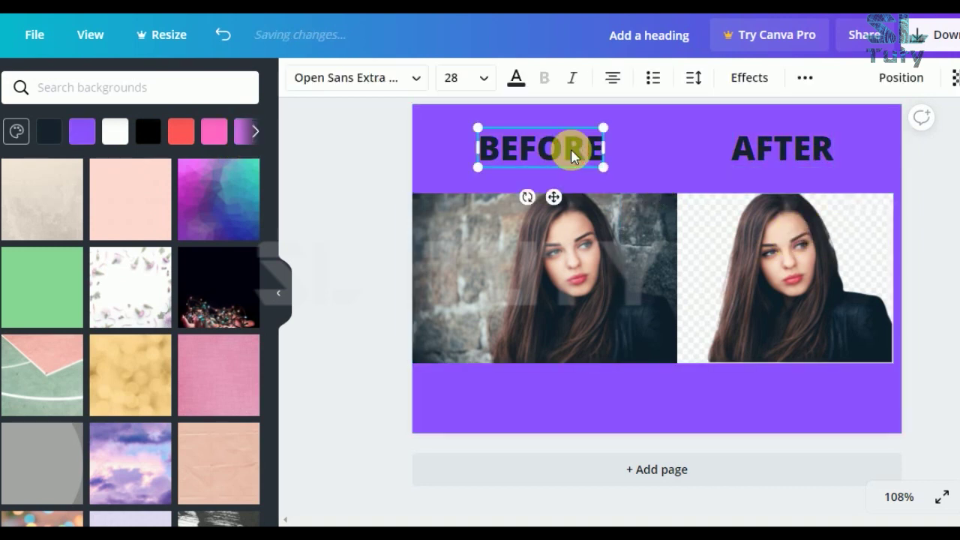
pyautogui.click(516, 79)
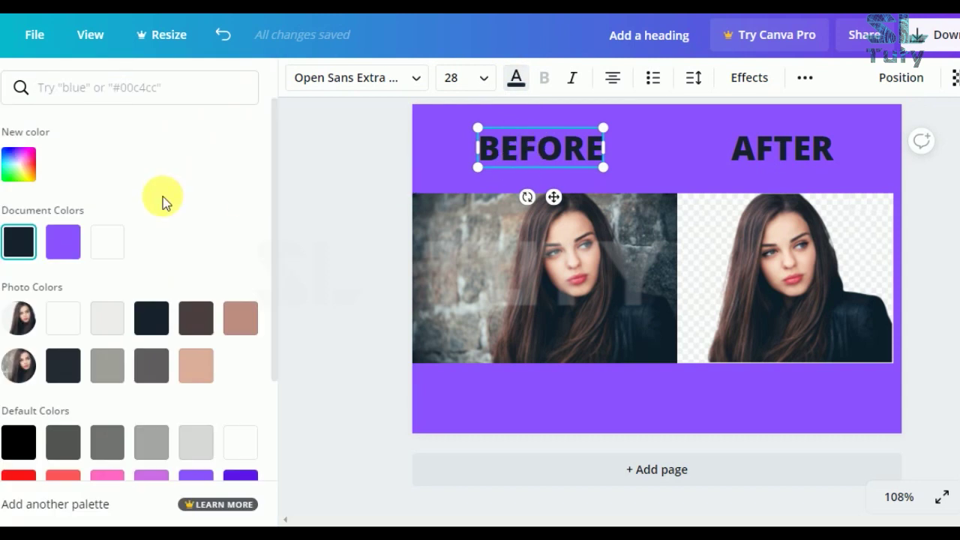
pyautogui.click(113, 244)
pyautogui.click(754, 147)
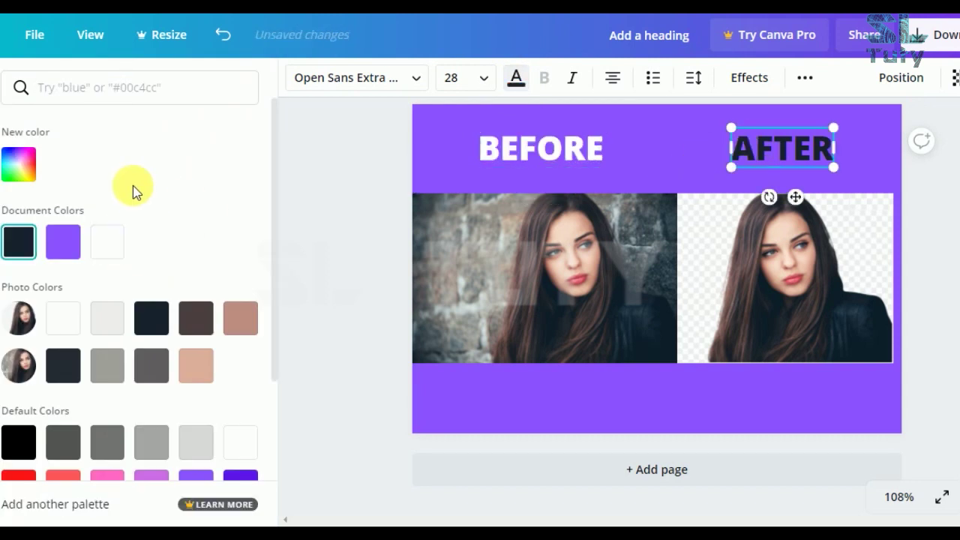
pyautogui.click(109, 243)
pyautogui.click(746, 381)
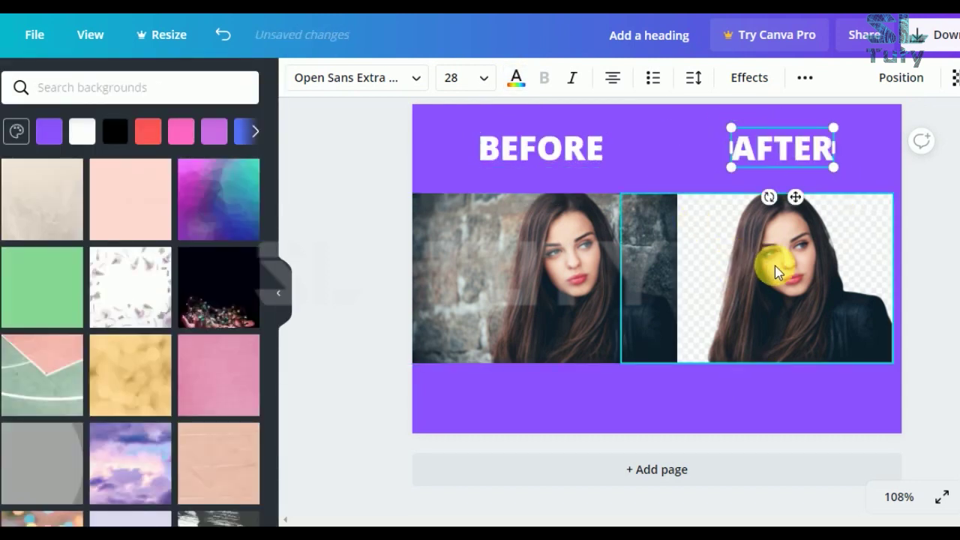
pyautogui.click(656, 146)
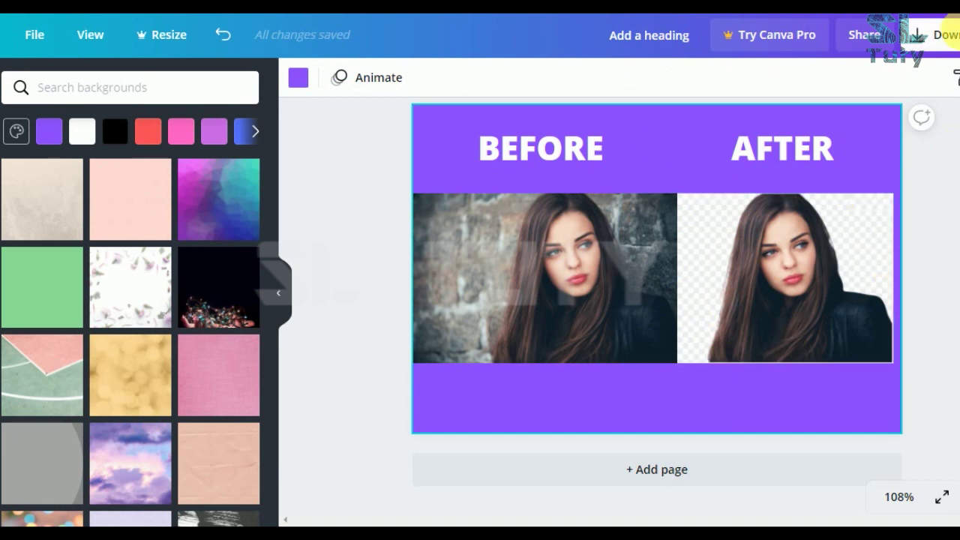
# Step: Download the 550 × 370 px design as a PNG and dismiss the Canva Pro trial offer
pyautogui.click(950, 34)
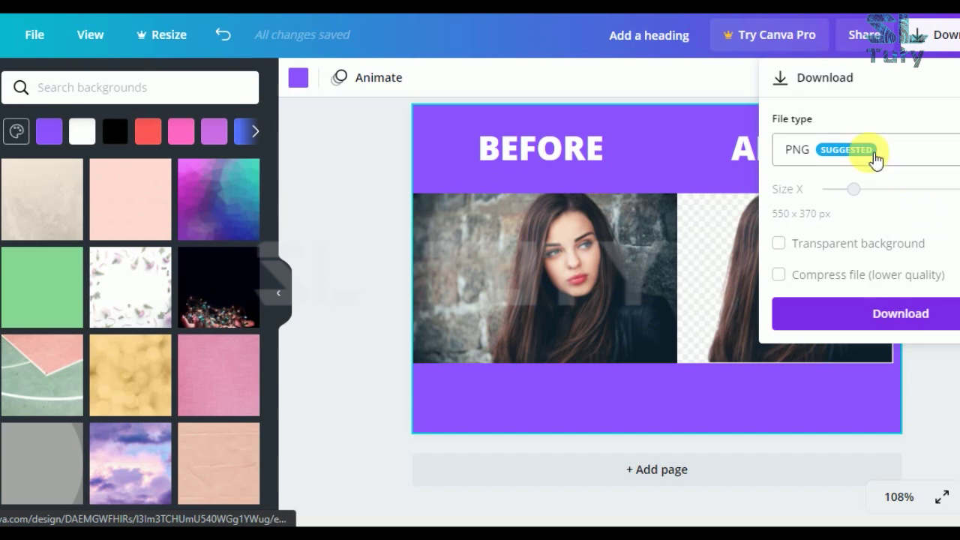
pyautogui.click(910, 322)
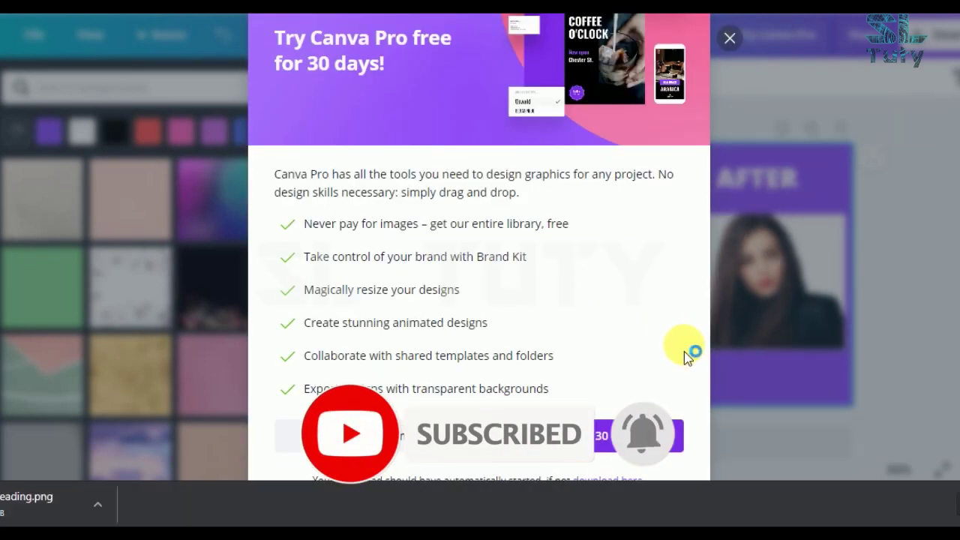
pyautogui.click(729, 38)
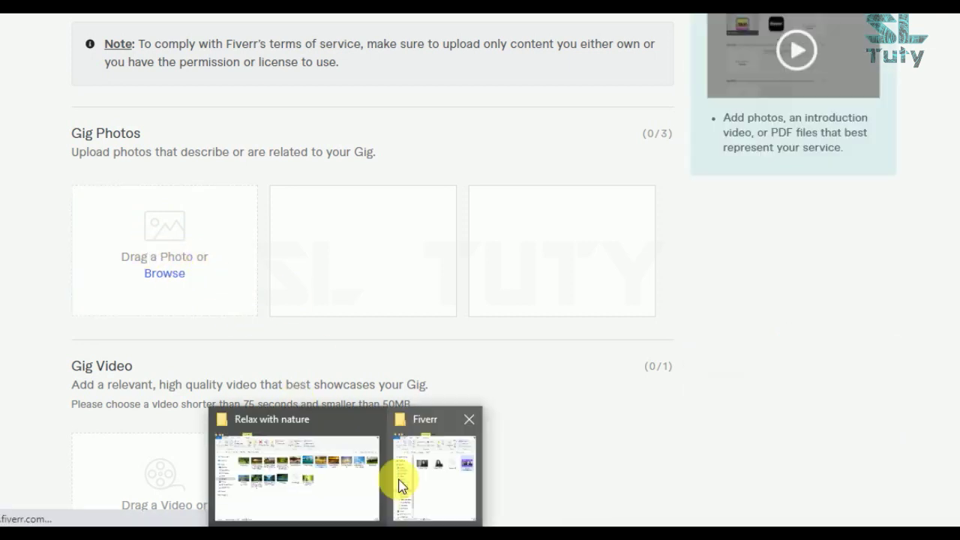
# Step: Switch to the Fiverr gig gallery and add the before-and-after image from the Fiverr folder as the first gig photo
pyautogui.click(397, 484)
pyautogui.click(937, 167)
pyautogui.moveTo(115, 240); pyautogui.dragTo(116, 241)
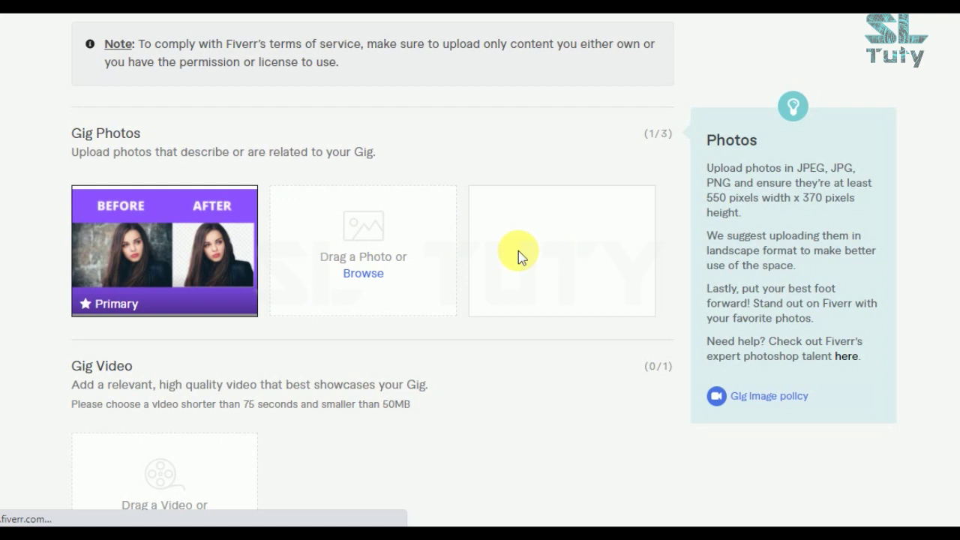
pyautogui.moveTo(180, 306)
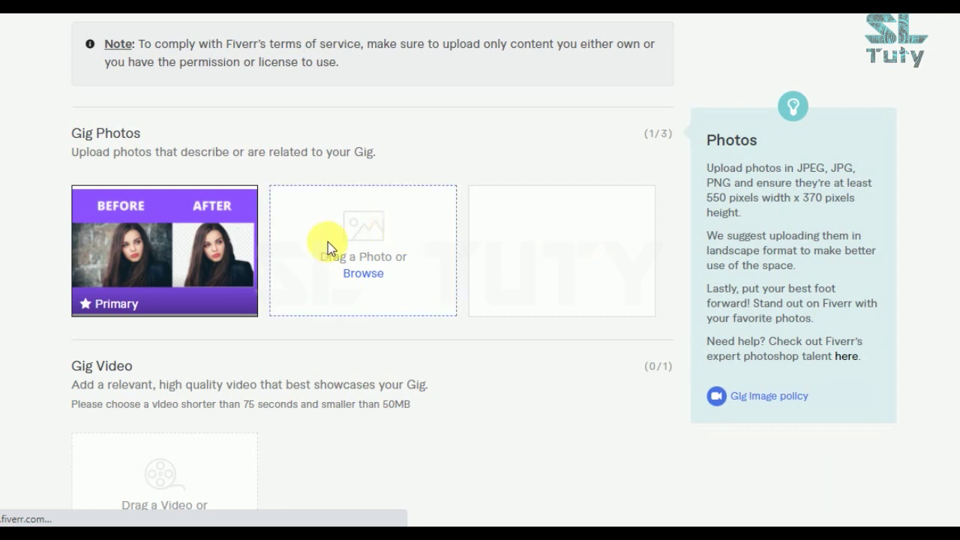
# Step: Declare that the gallery materials are self-made and infringe no third-party rights, and save the gallery to continue
pyautogui.scroll(-3, 508, 251)
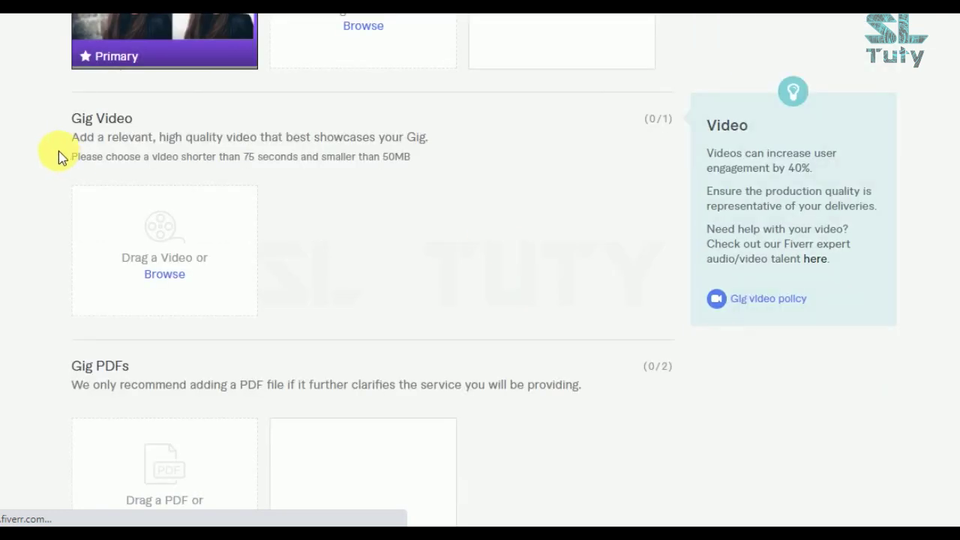
pyautogui.scroll(-3, 176, 270)
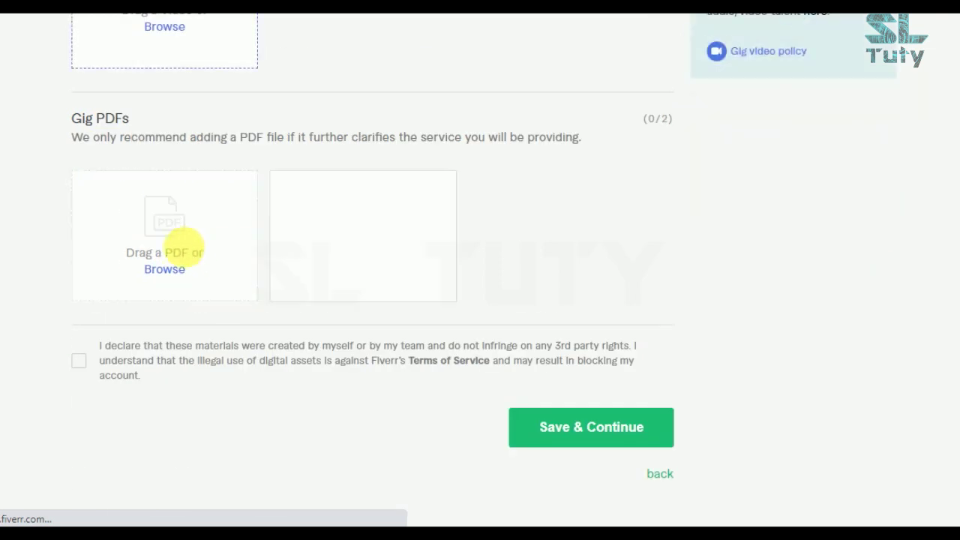
pyautogui.scroll(-1, 218, 278)
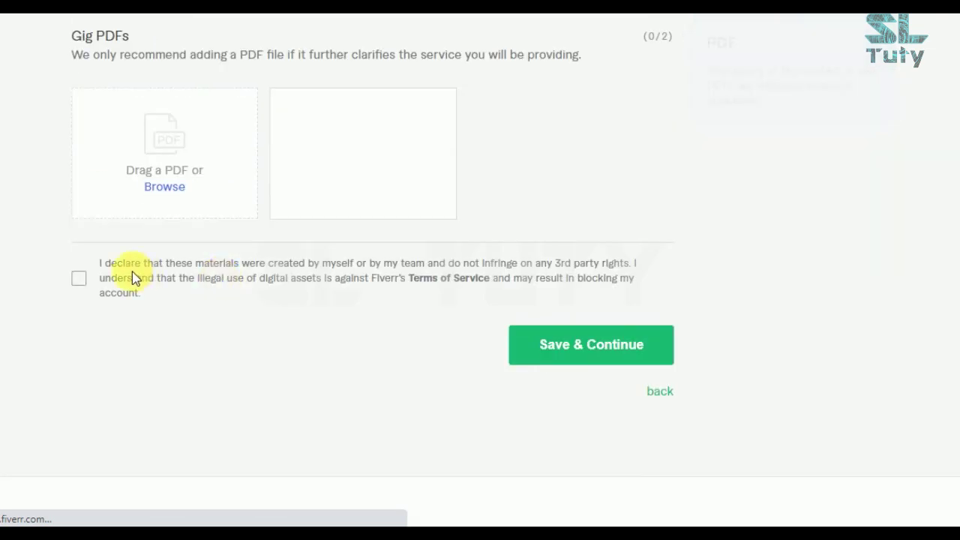
pyautogui.scroll(10, 189, 292)
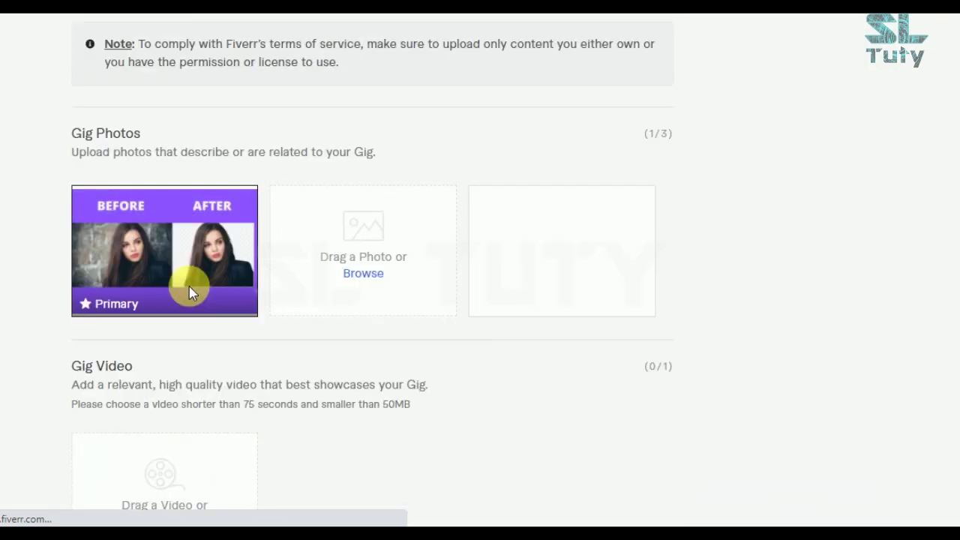
pyautogui.scroll(-10, 459, 186)
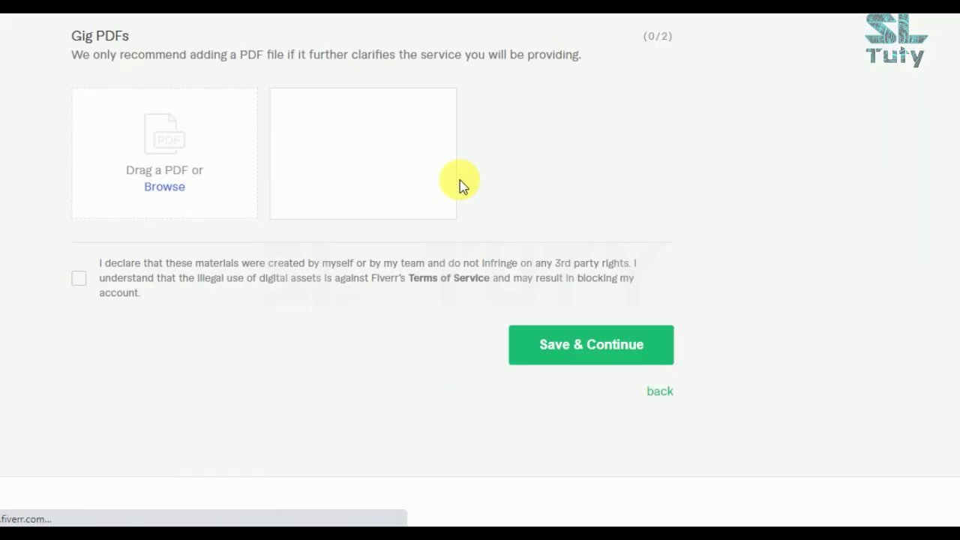
pyautogui.click(78, 278)
pyautogui.click(574, 356)
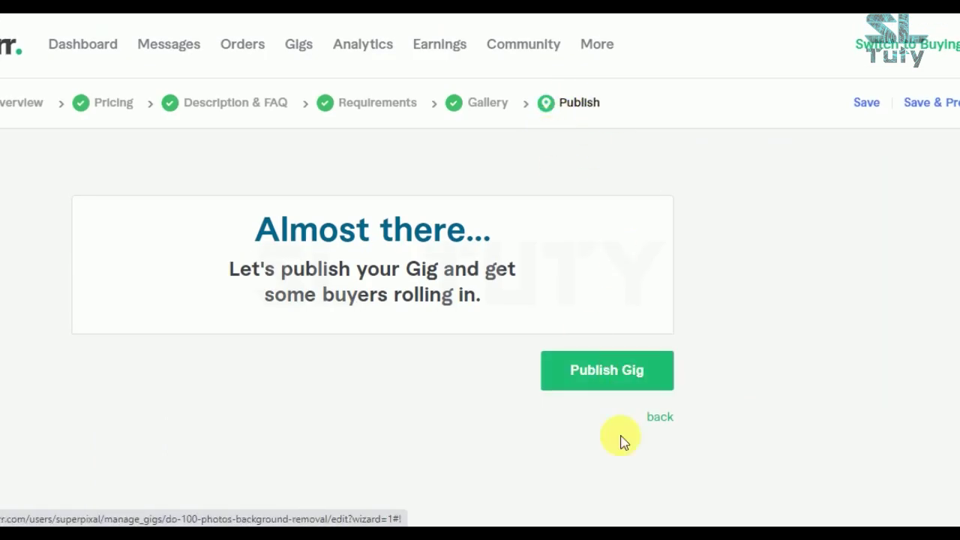
# Step: Publish the background removal gig
pyautogui.scroll(-1, 624, 189)
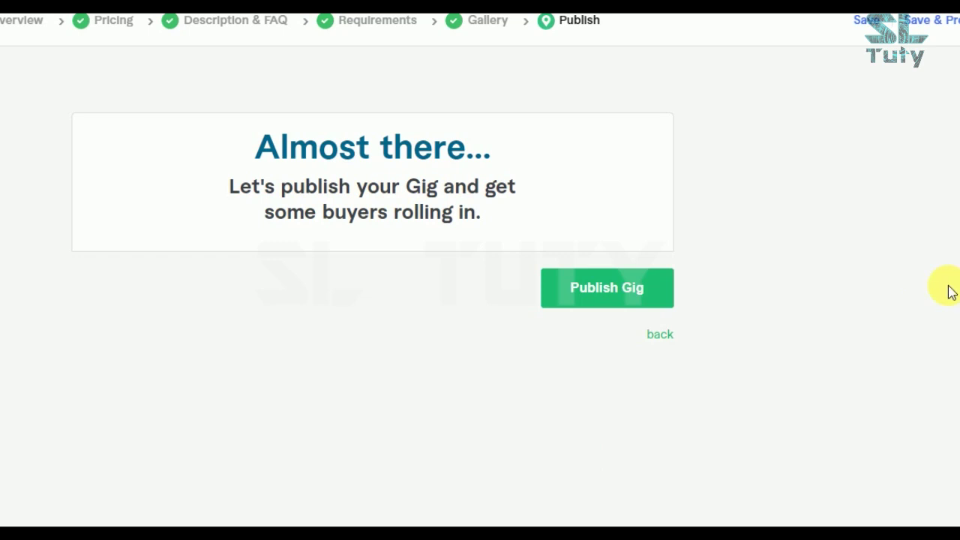
pyautogui.click(583, 292)
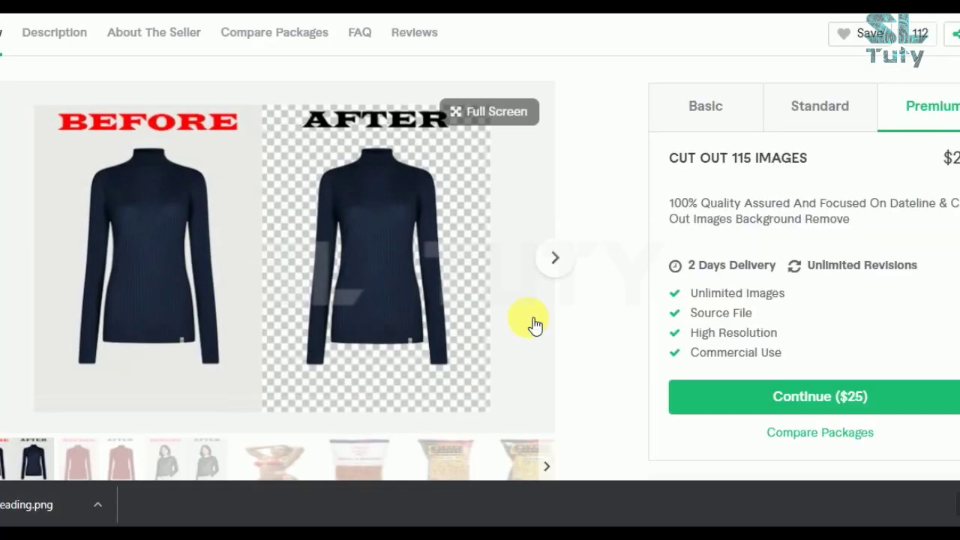
# Step: Examine the title, before-and-after gallery and Premium package of the competing gig for cutting out images
pyautogui.scroll(2, 425, 253)
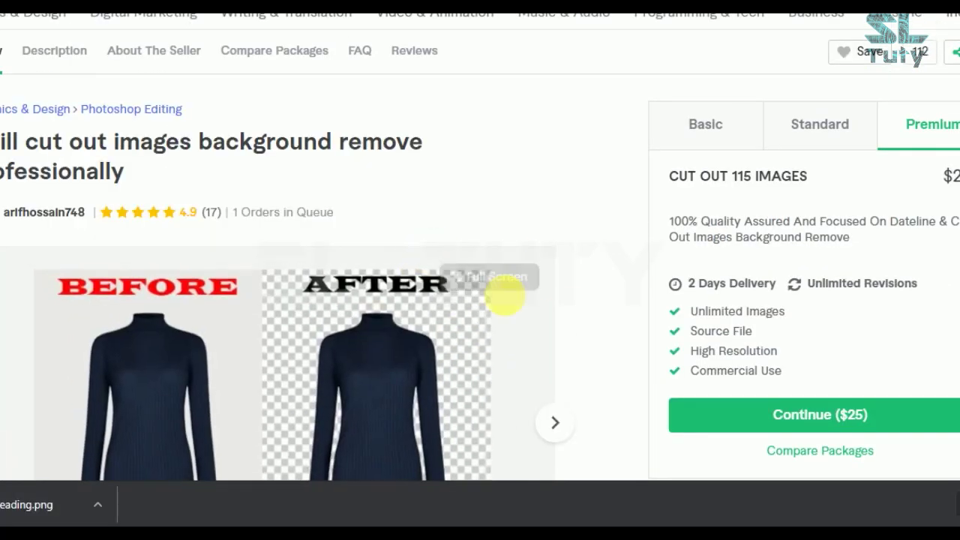
pyautogui.scroll(-4, 425, 296)
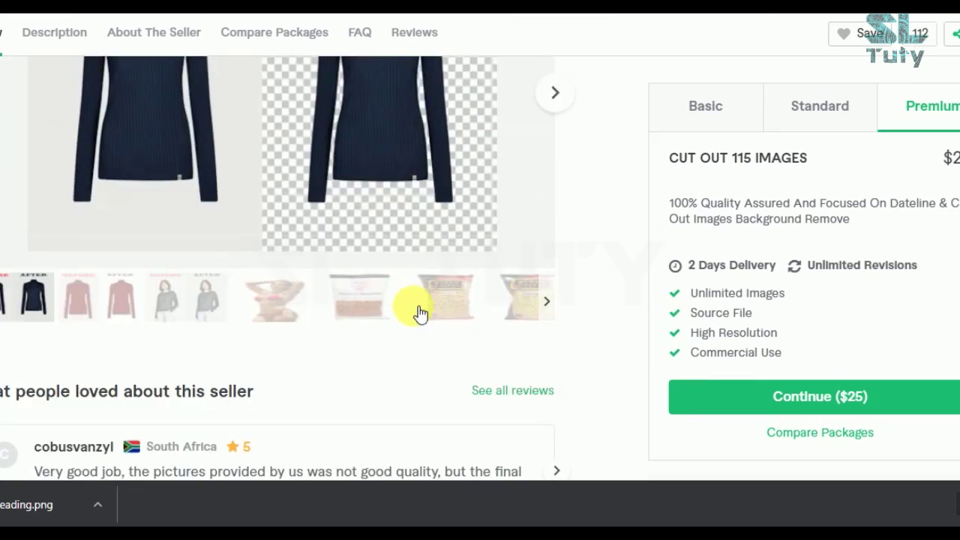
pyautogui.scroll(1, 351, 275)
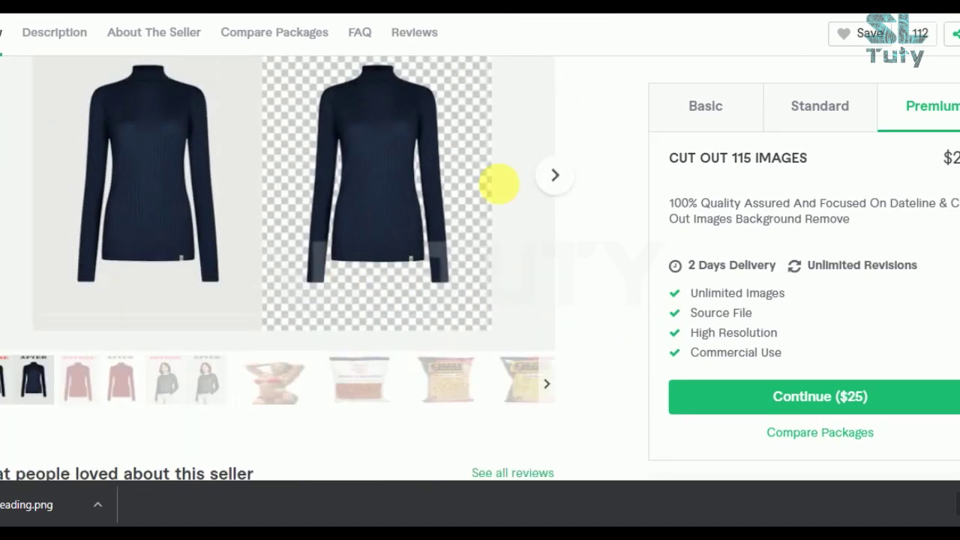
pyautogui.scroll(4, 314, 251)
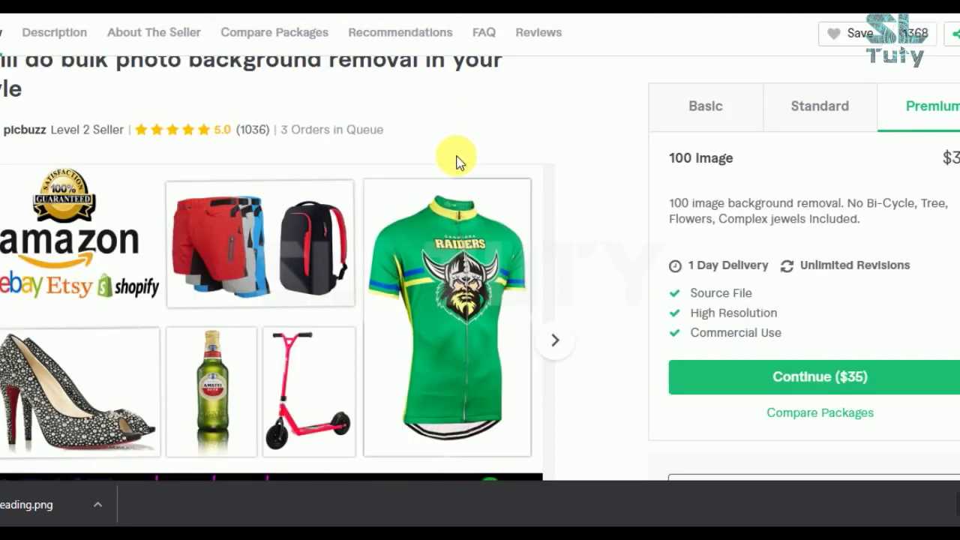
# Step: Examine the gallery, reviews, description and seller details of the competing gig for bulk photo background removal
pyautogui.scroll(-2, 456, 161)
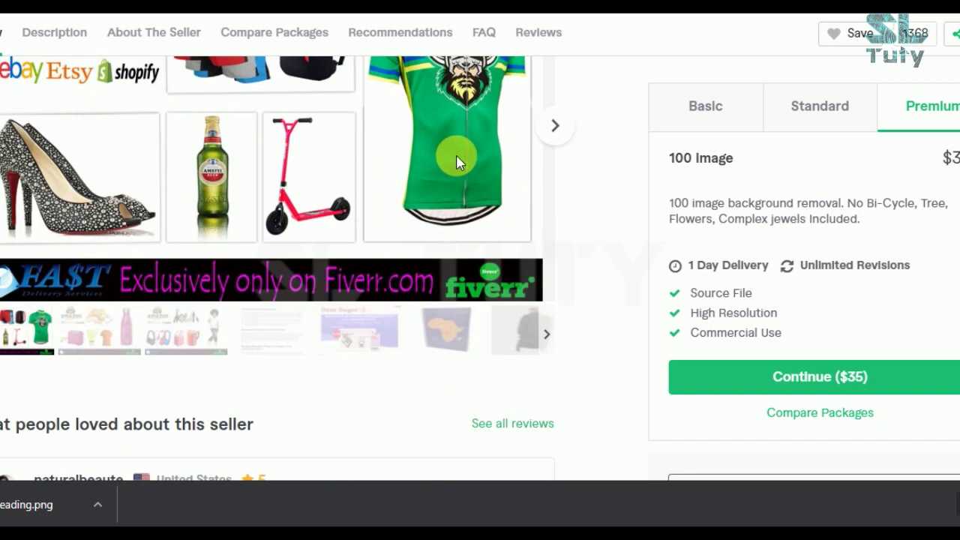
pyautogui.scroll(-4, 456, 161)
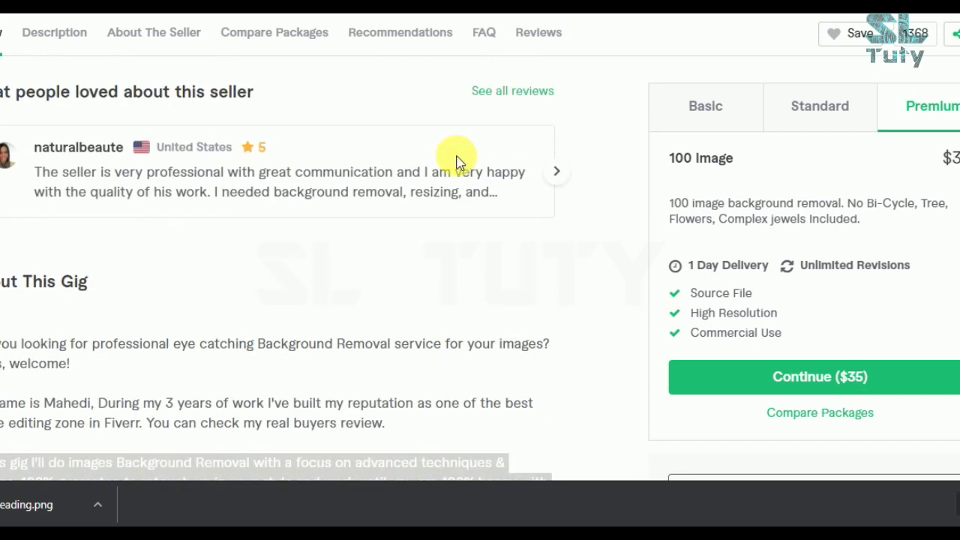
pyautogui.scroll(-3, 456, 160)
pyautogui.scroll(9, 456, 161)
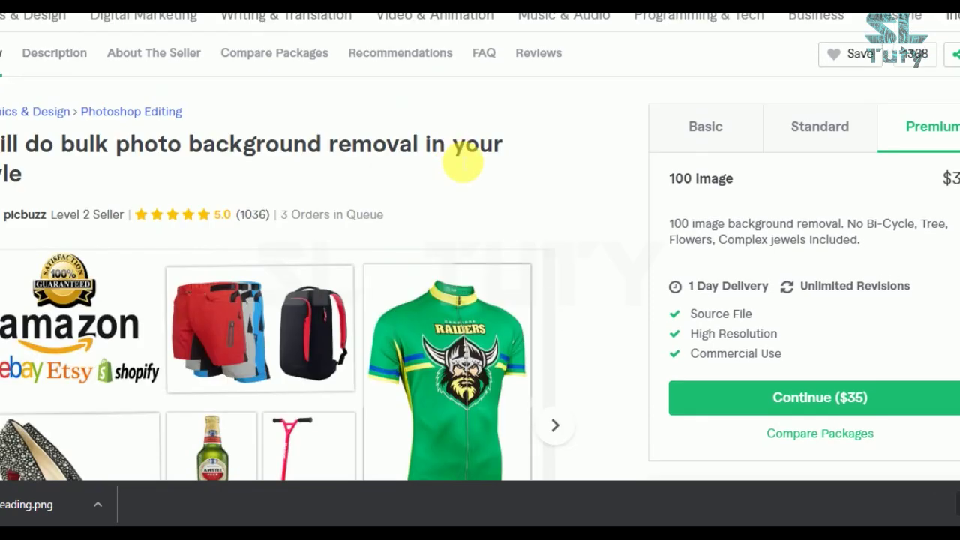
pyautogui.scroll(-5, 349, 285)
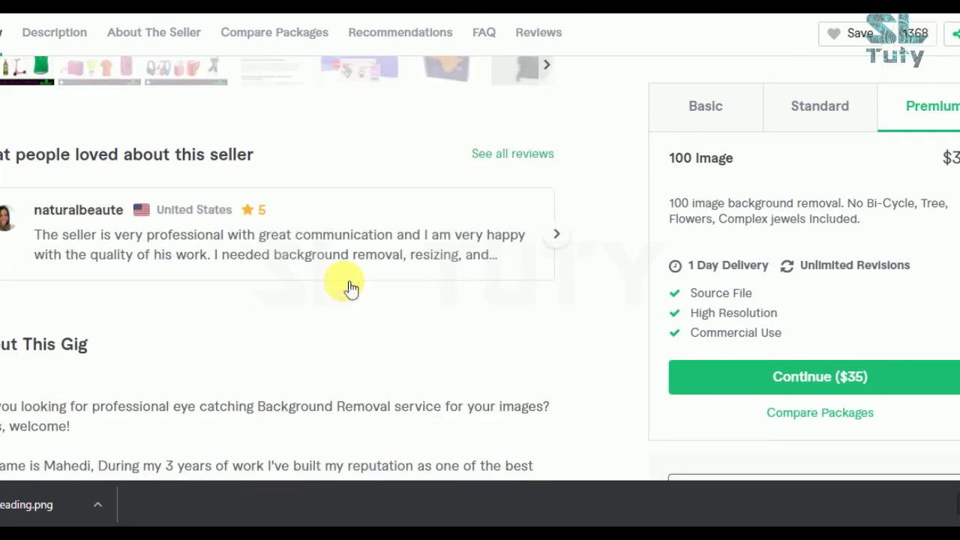
pyautogui.scroll(-3, 235, 358)
pyautogui.tripleClick(235, 358)
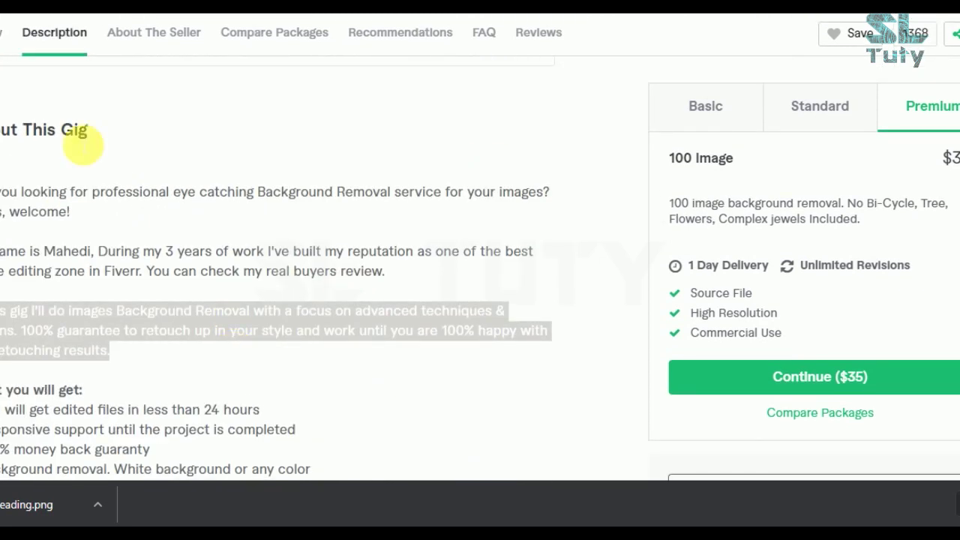
pyautogui.click(75, 275)
pyautogui.scroll(-7, 75, 274)
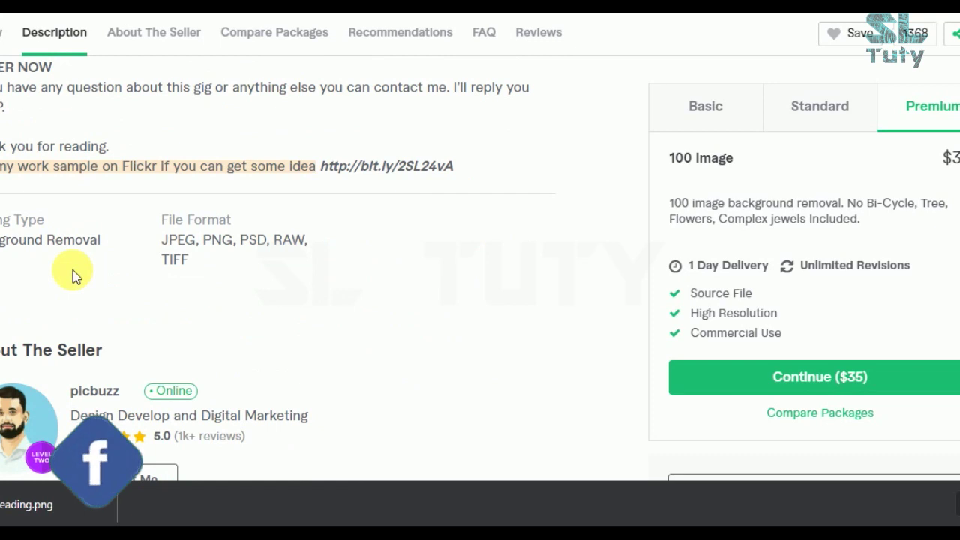
pyautogui.scroll(10, 72, 270)
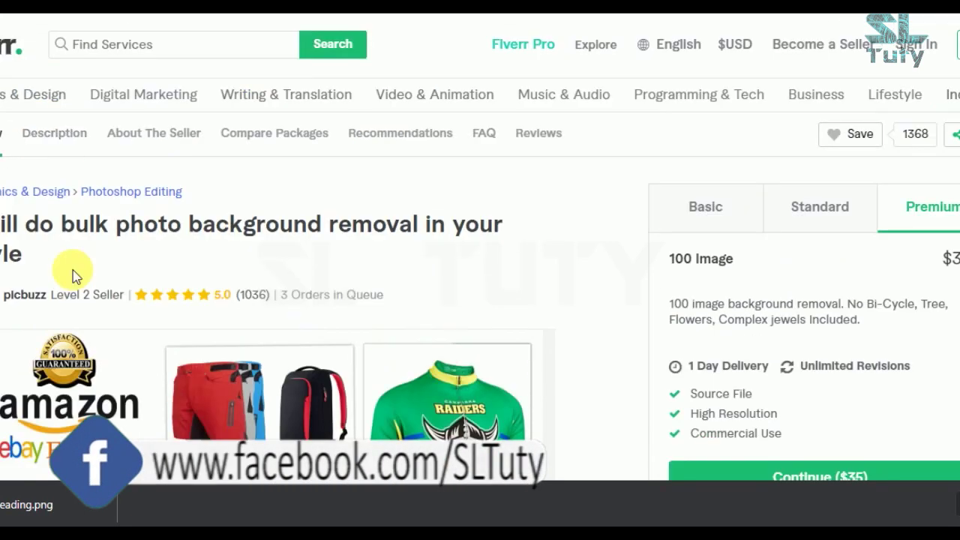